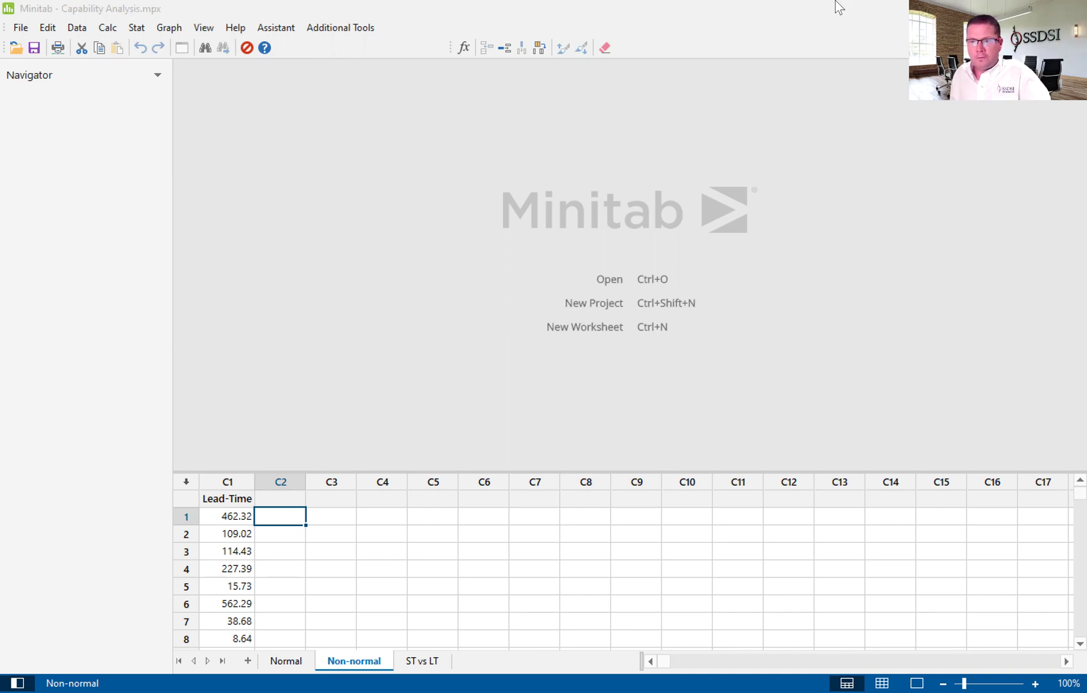
Open the Normality Test dialog and enter Lead-Time as the variable
{"action": "left_click", "coordinate": [140, 27]}
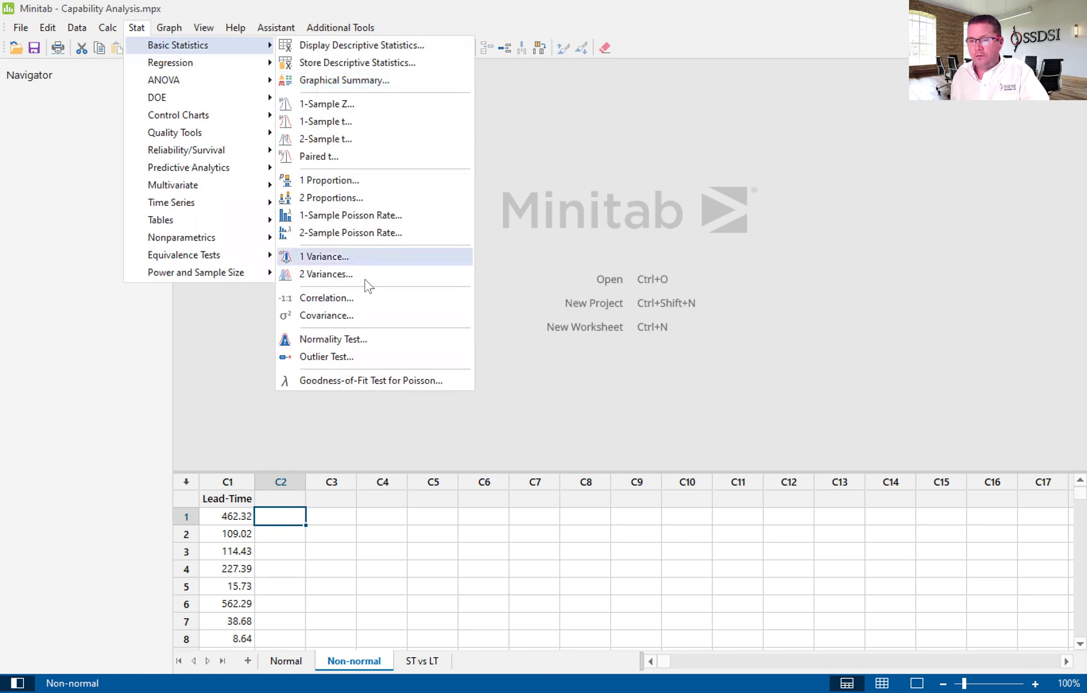
{"action": "left_click", "coordinate": [340, 340]}
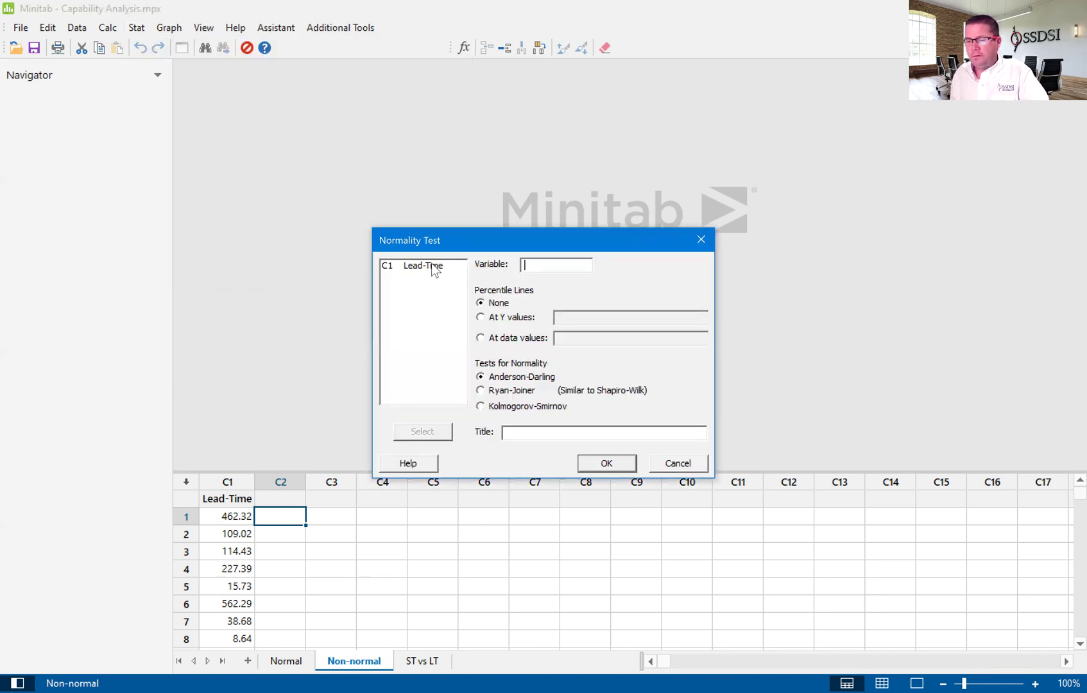
{"action": "left_click_drag", "start_coordinate": [437, 241], "coordinate": [411, 228]}
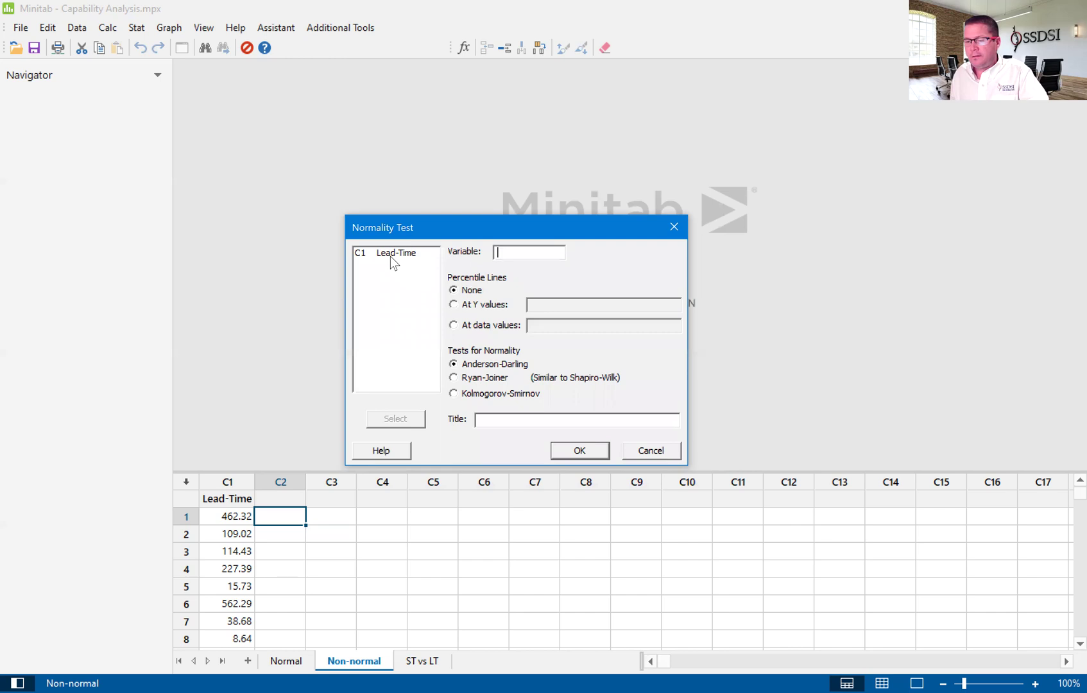
{"action": "double_click", "coordinate": [389, 255]}
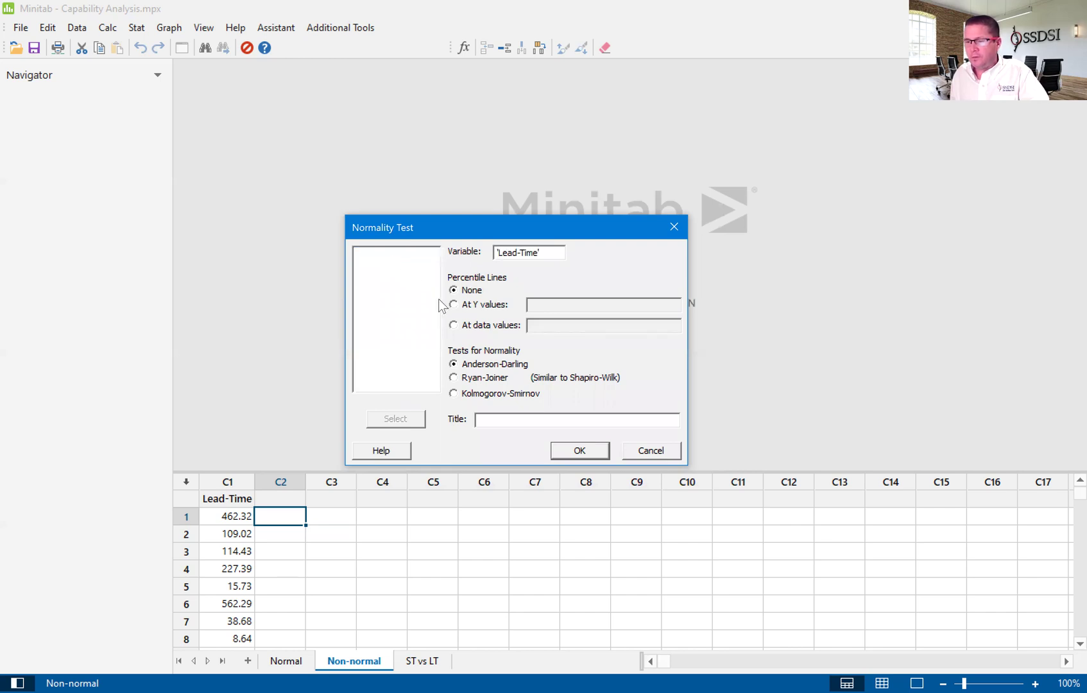
Run the normality test and inspect the enlarged Lead-Time probability plot (AD 5.157, P <0.005)
{"action": "left_click", "coordinate": [587, 450]}
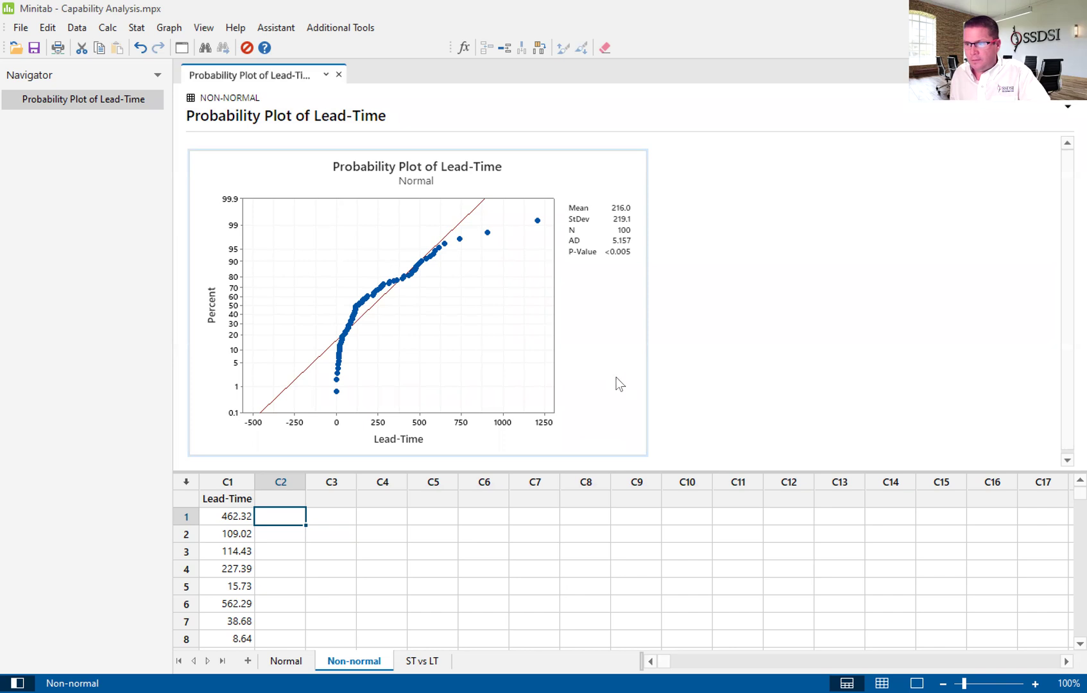
{"action": "double_click", "coordinate": [327, 213]}
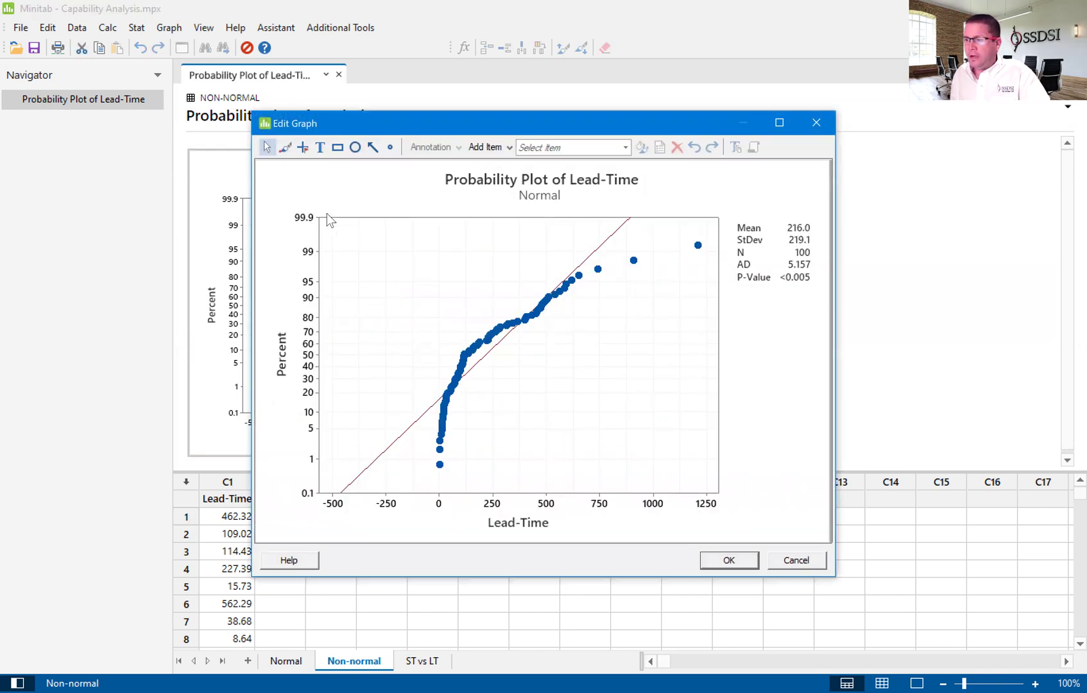
{"action": "left_click", "coordinate": [816, 123]}
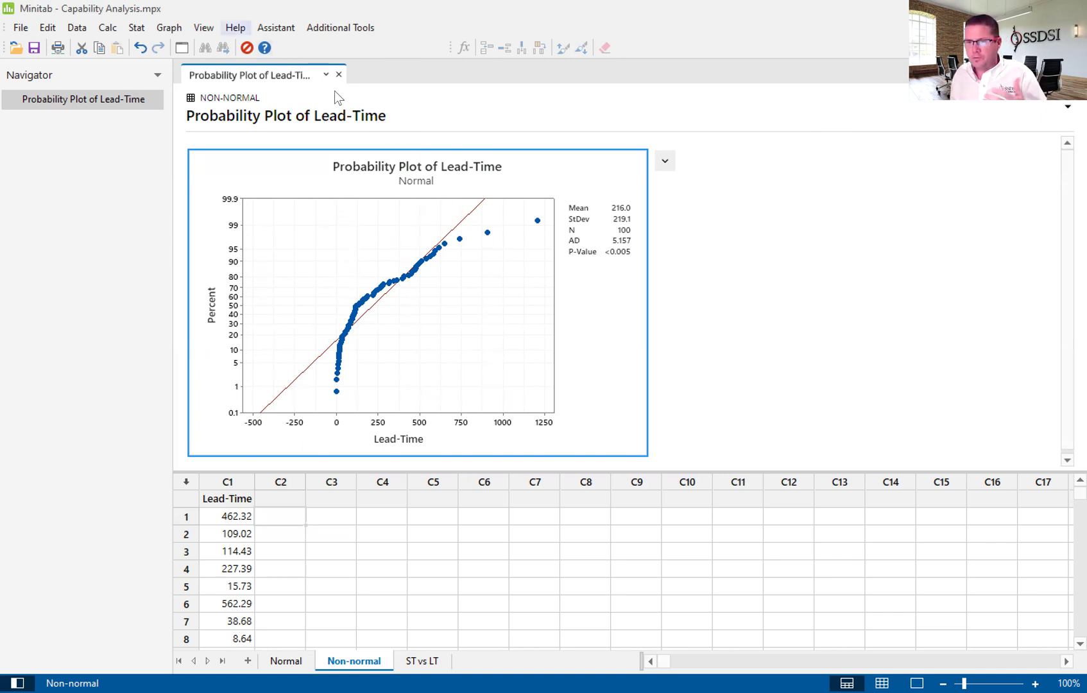
Run Individual Distribution Identification on the Lead-Time column with subgroup size 1
{"action": "left_click", "coordinate": [138, 29]}
{"action": "mouse_move", "coordinate": [172, 138]}
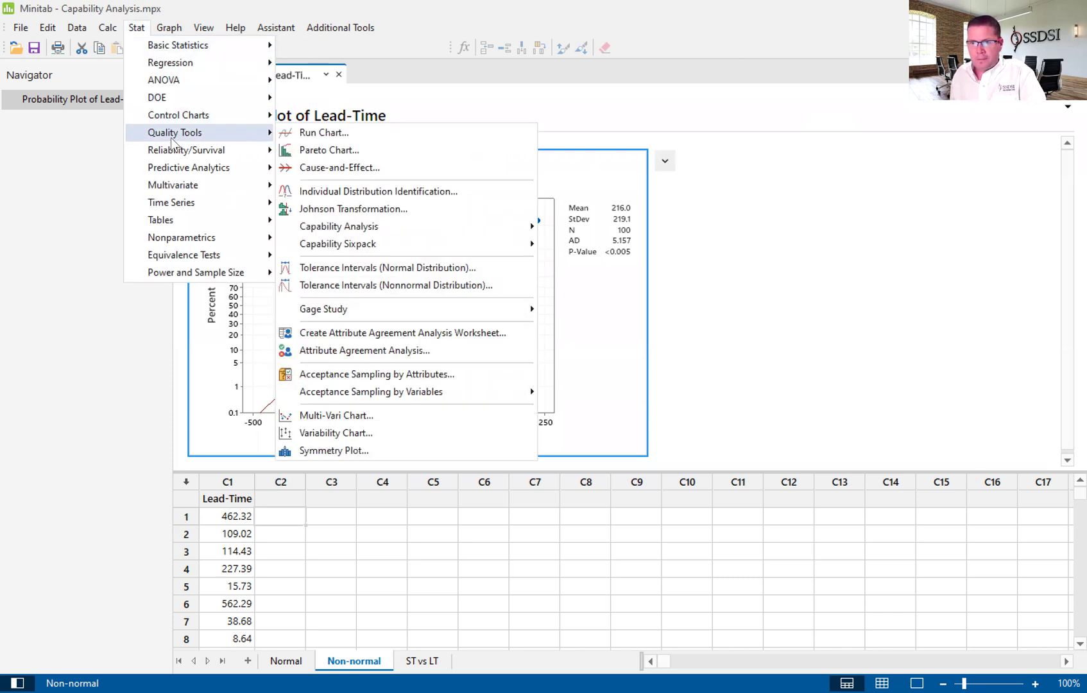
{"action": "left_click", "coordinate": [359, 191]}
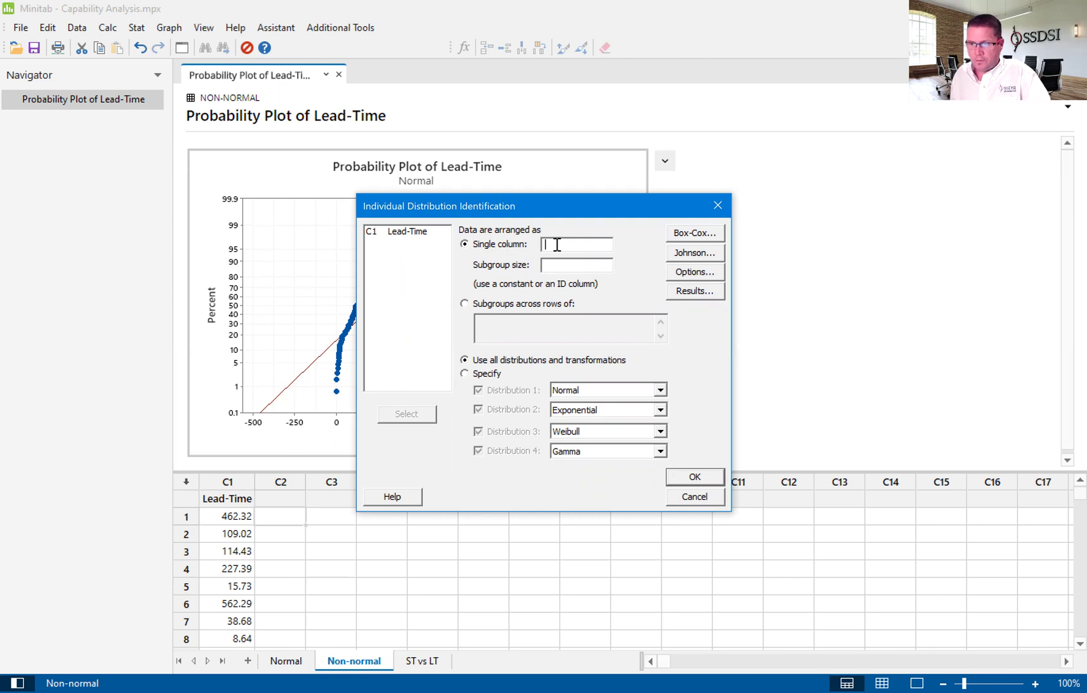
{"action": "double_click", "coordinate": [404, 232]}
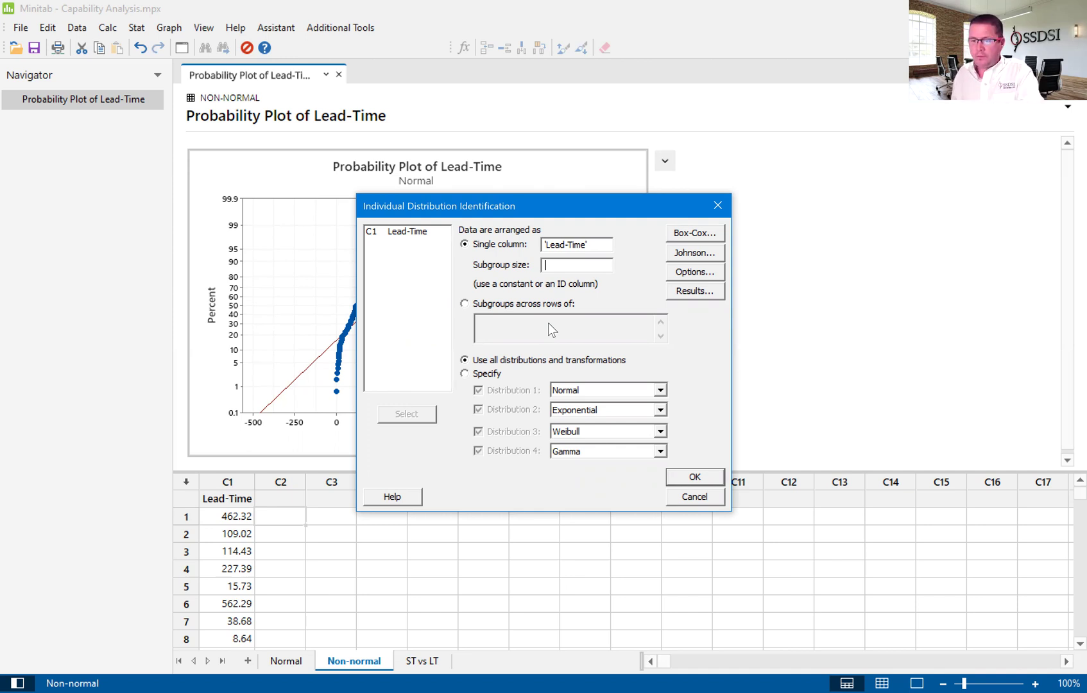
{"action": "type", "text": "1"}
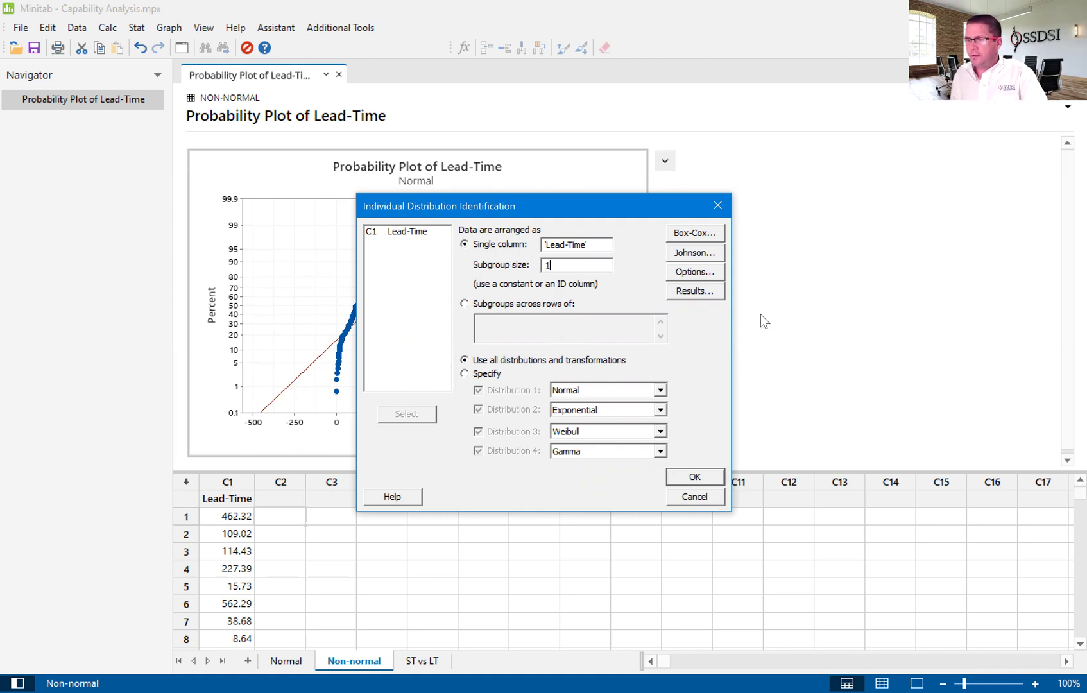
{"action": "left_click", "coordinate": [705, 480]}
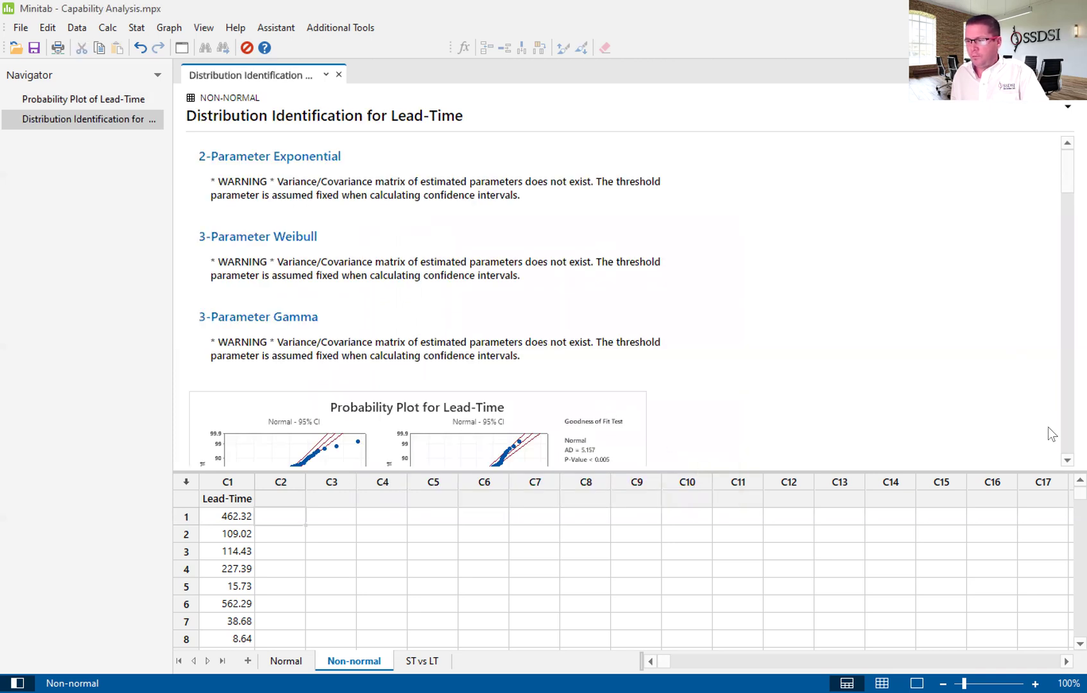
Scroll the distribution report to the Normal, Box-Cox and Lognormal probability plots
{"action": "scroll", "coordinate": [1061, 462], "scroll_direction": "down", "scroll_amount": 3}
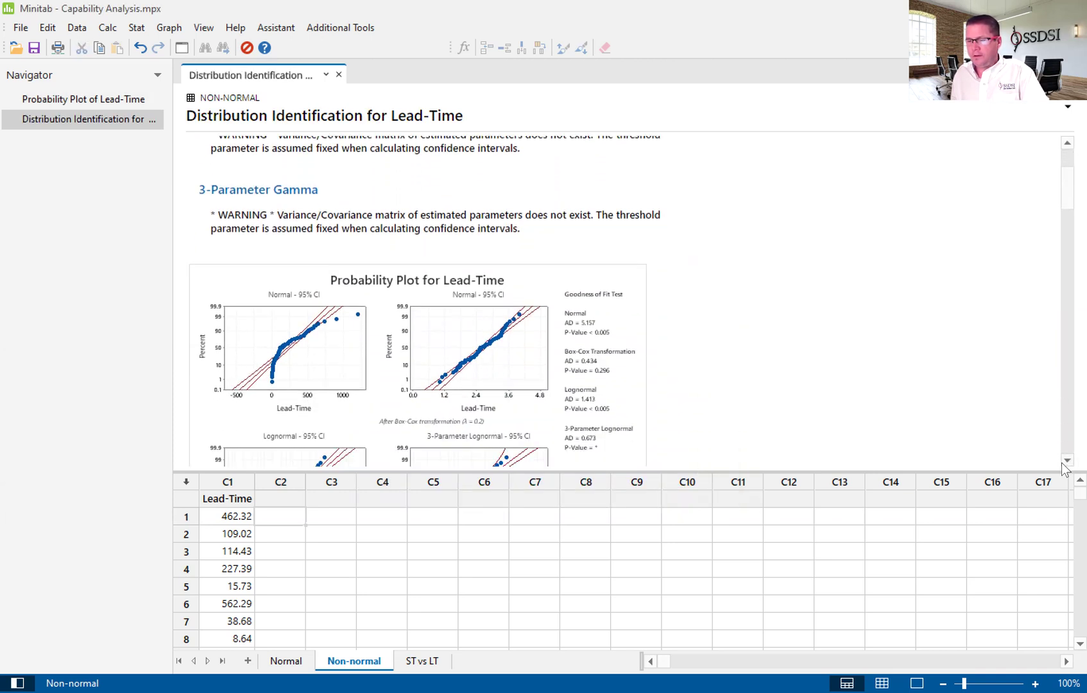
{"action": "scroll", "coordinate": [1062, 463], "scroll_direction": "down", "scroll_amount": 4}
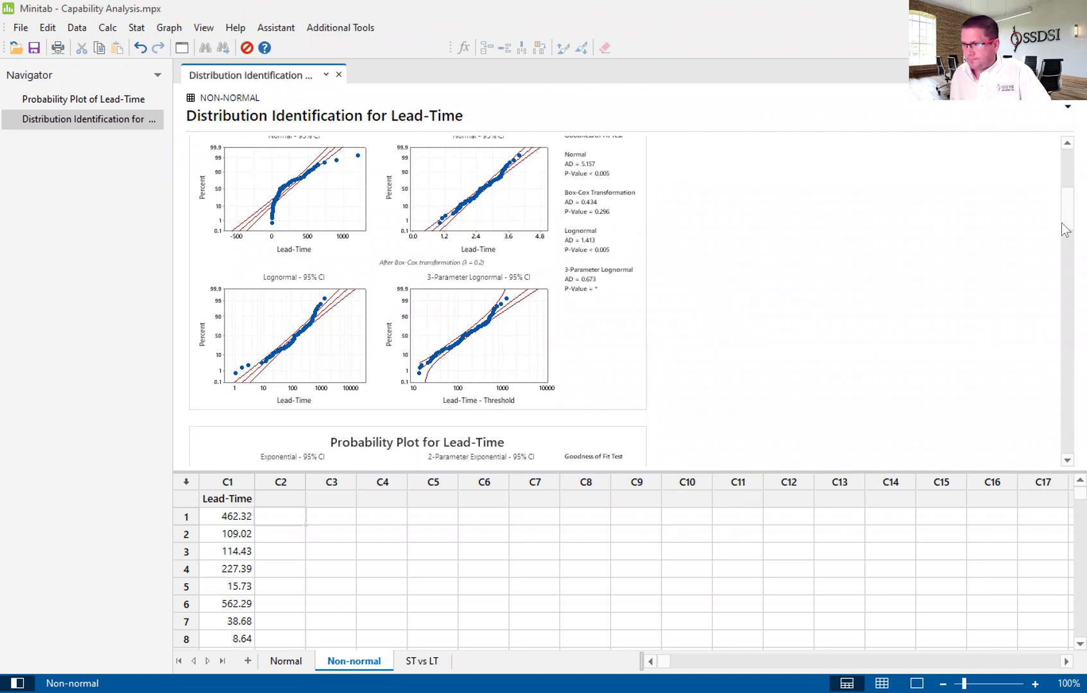
{"action": "scroll", "coordinate": [1065, 219], "scroll_direction": "up", "scroll_amount": 3}
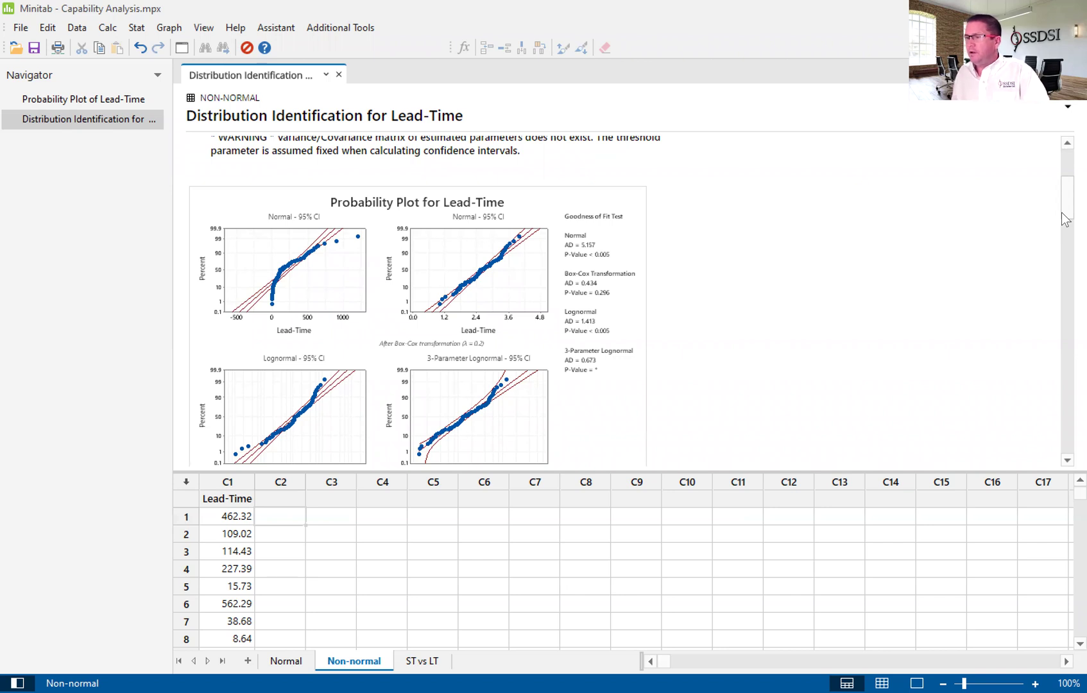
Scroll to the Exponential and Weibull probability plots and inspect them enlarged
{"action": "mouse_move", "coordinate": [1061, 219]}
{"action": "left_mouse_down"}
{"action": "mouse_move", "coordinate": [1061, 342]}
{"action": "mouse_move", "coordinate": [1061, 217]}
{"action": "left_mouse_up"}
{"action": "scroll", "coordinate": [1062, 218], "scroll_direction": "down", "scroll_amount": 1}
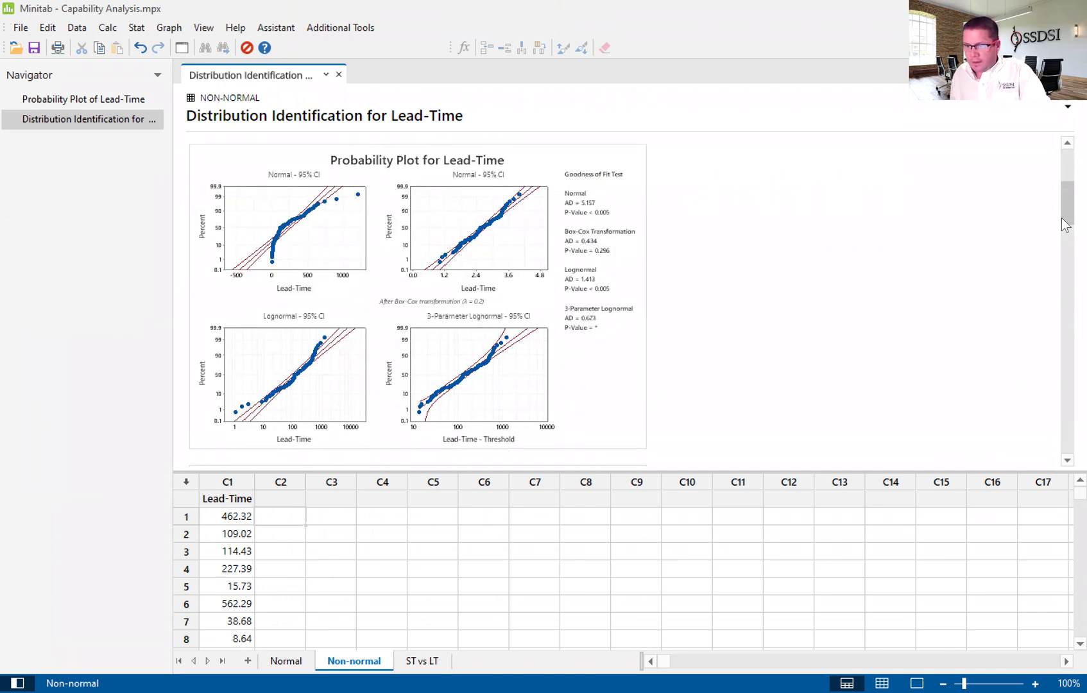
{"action": "left_click_drag", "start_coordinate": [1060, 217], "coordinate": [1061, 257]}
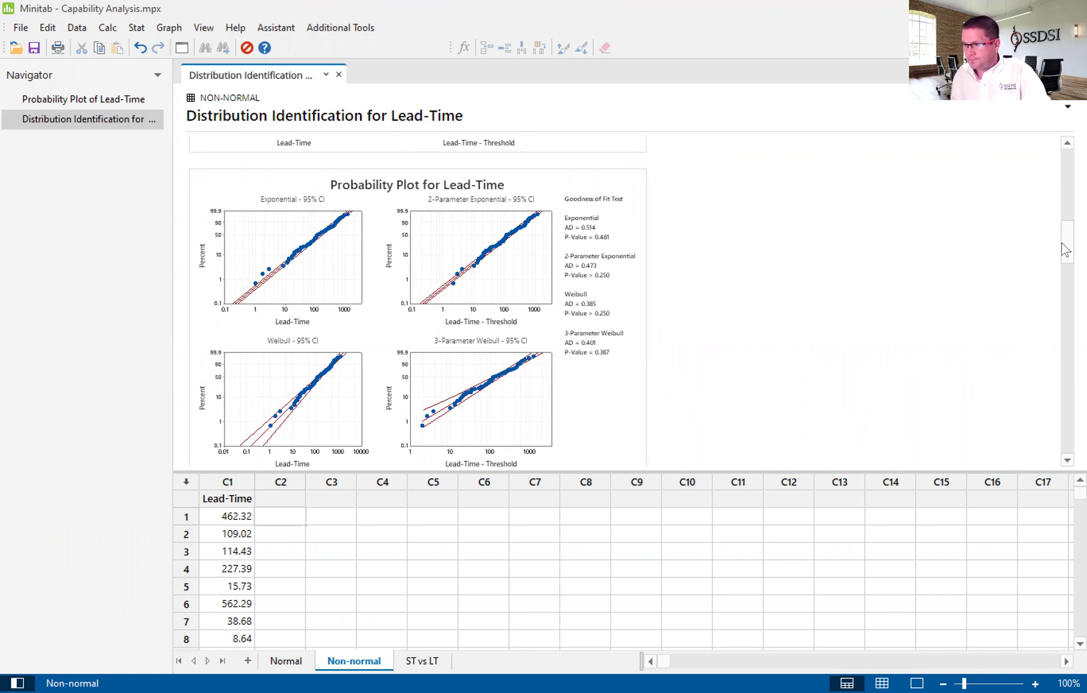
{"action": "left_click_drag", "start_coordinate": [1062, 243], "coordinate": [1061, 278]}
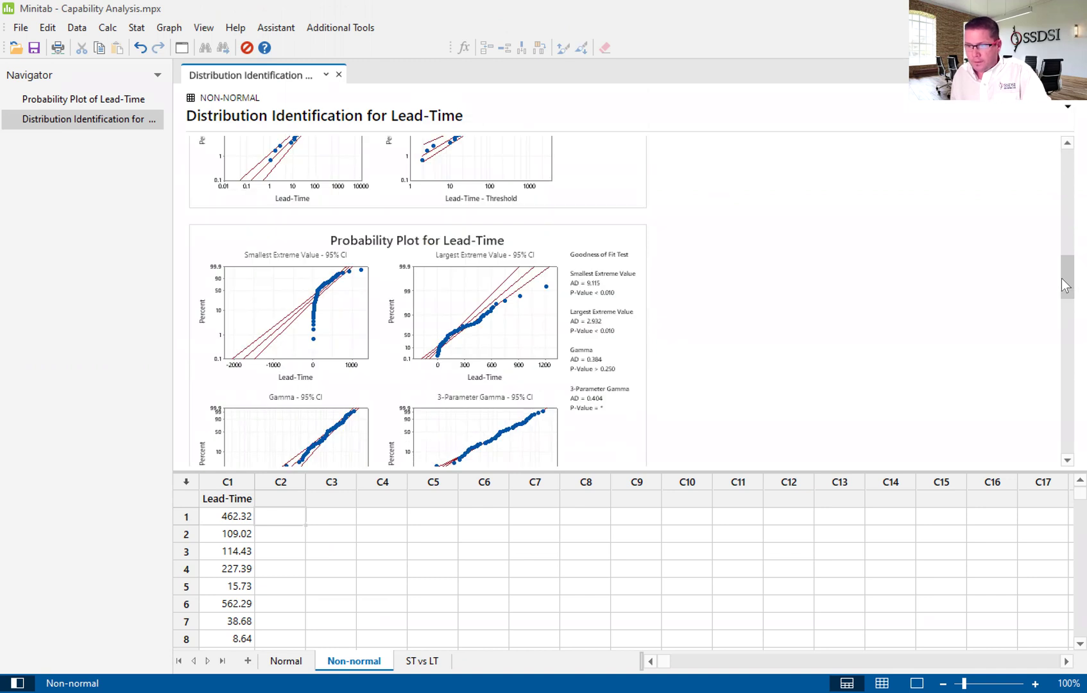
{"action": "left_click_drag", "start_coordinate": [1061, 277], "coordinate": [1061, 243]}
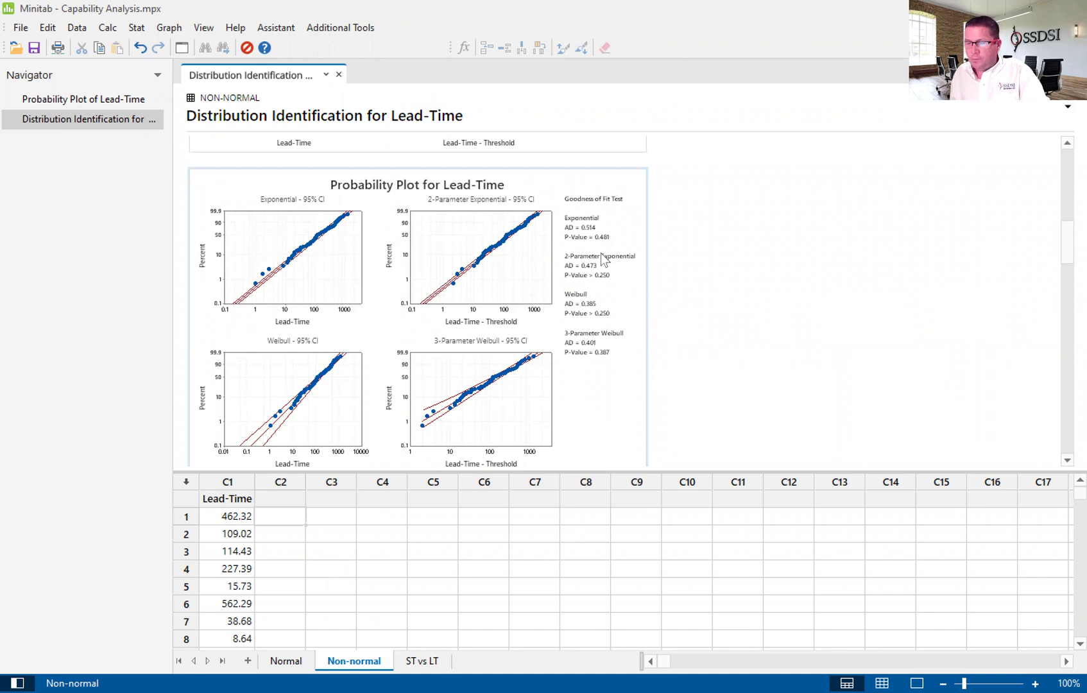
{"action": "left_click", "coordinate": [528, 231]}
{"action": "double_click", "coordinate": [527, 231]}
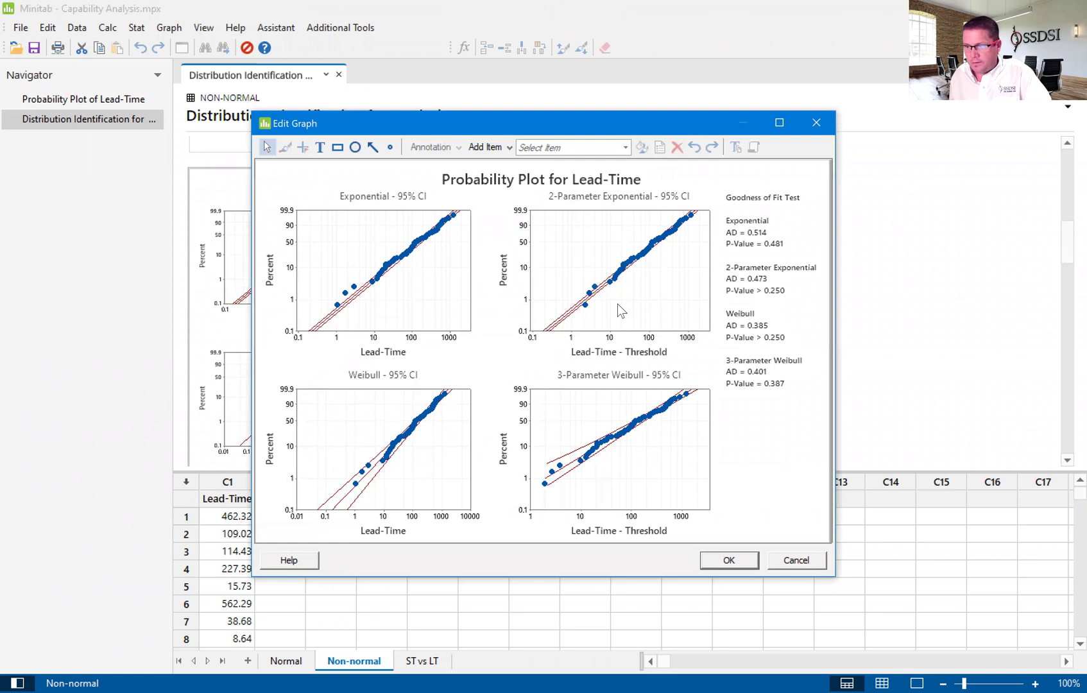
{"action": "left_click", "coordinate": [816, 122]}
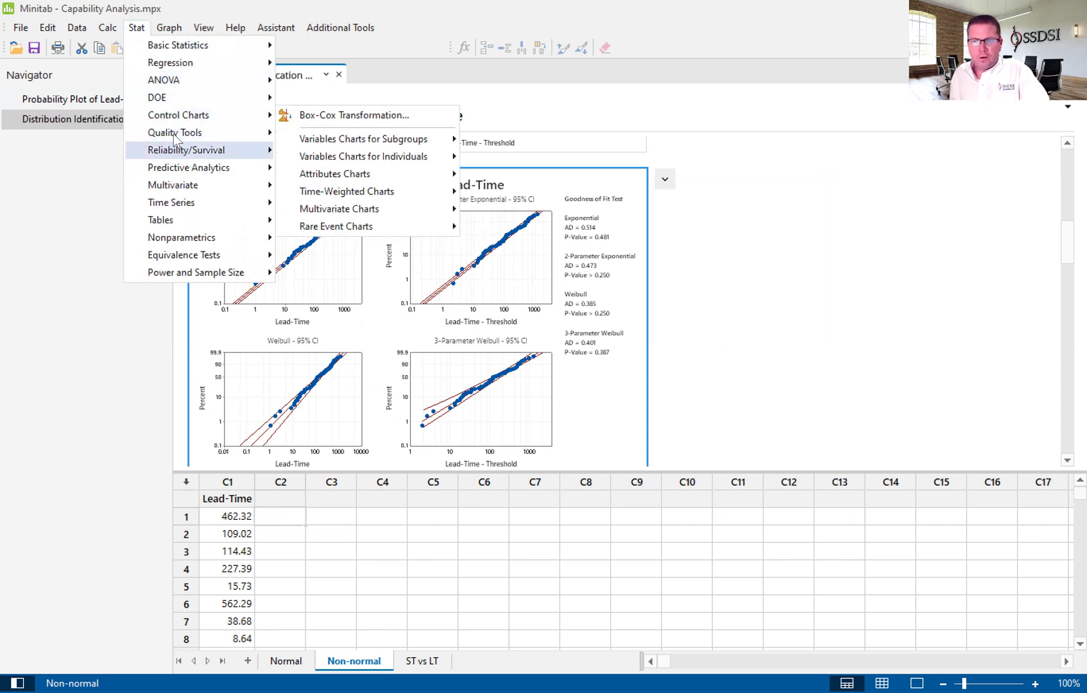
Open Nonnormal Capability Analysis and choose Exponential as the fit distribution
{"action": "mouse_move", "coordinate": [174, 135]}
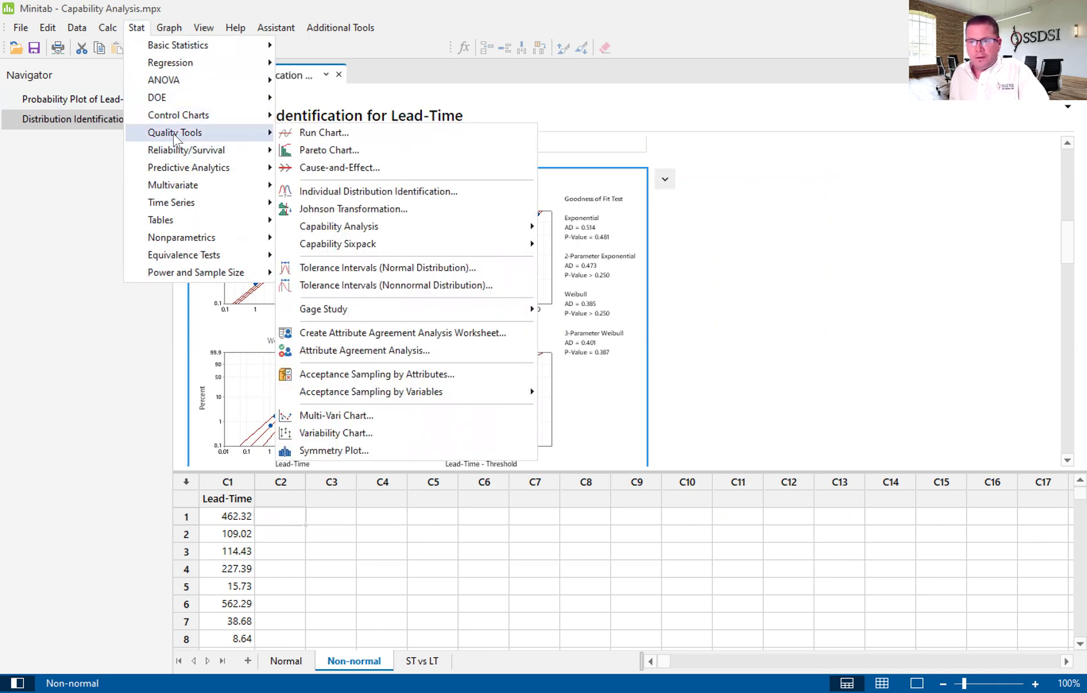
{"action": "mouse_move", "coordinate": [329, 231]}
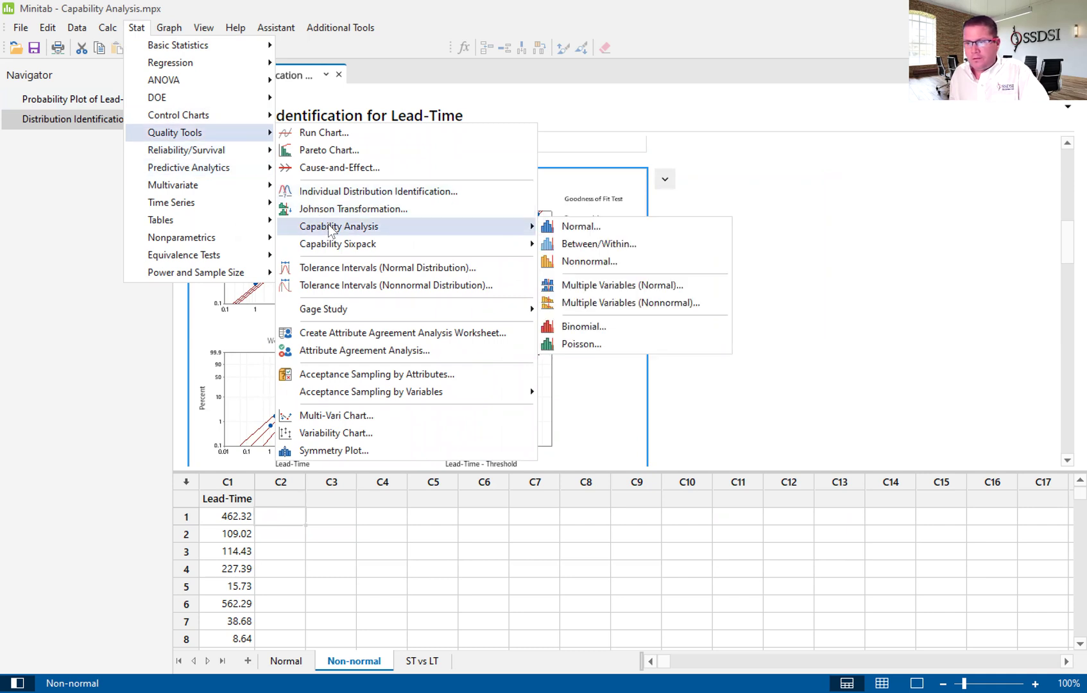
{"action": "left_click", "coordinate": [590, 261]}
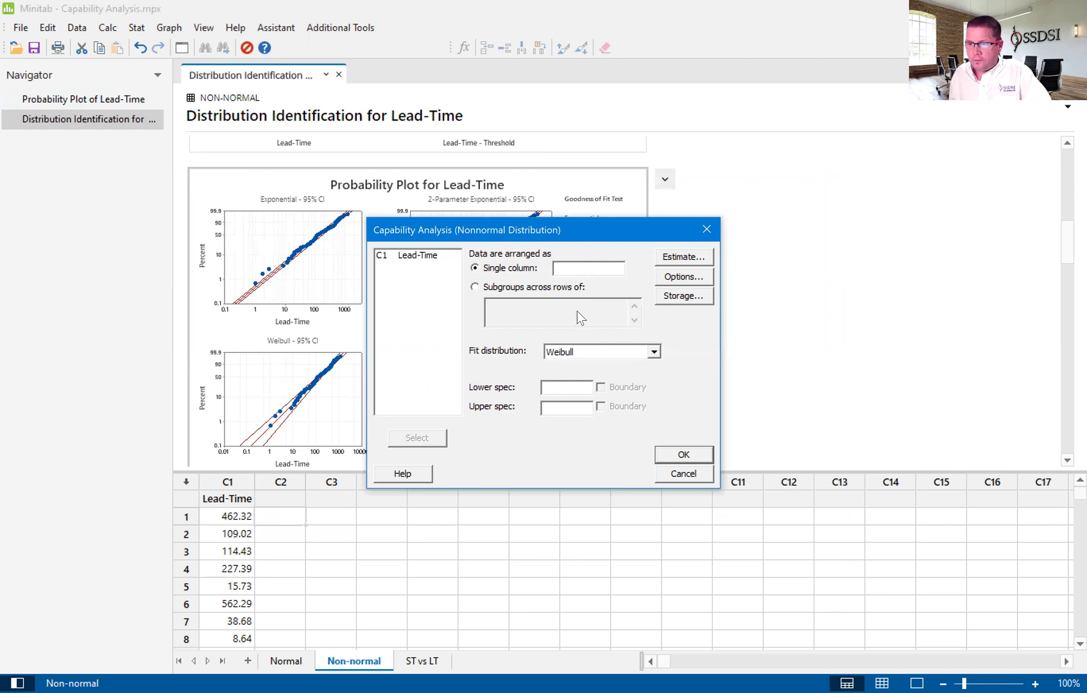
{"action": "left_click", "coordinate": [645, 352]}
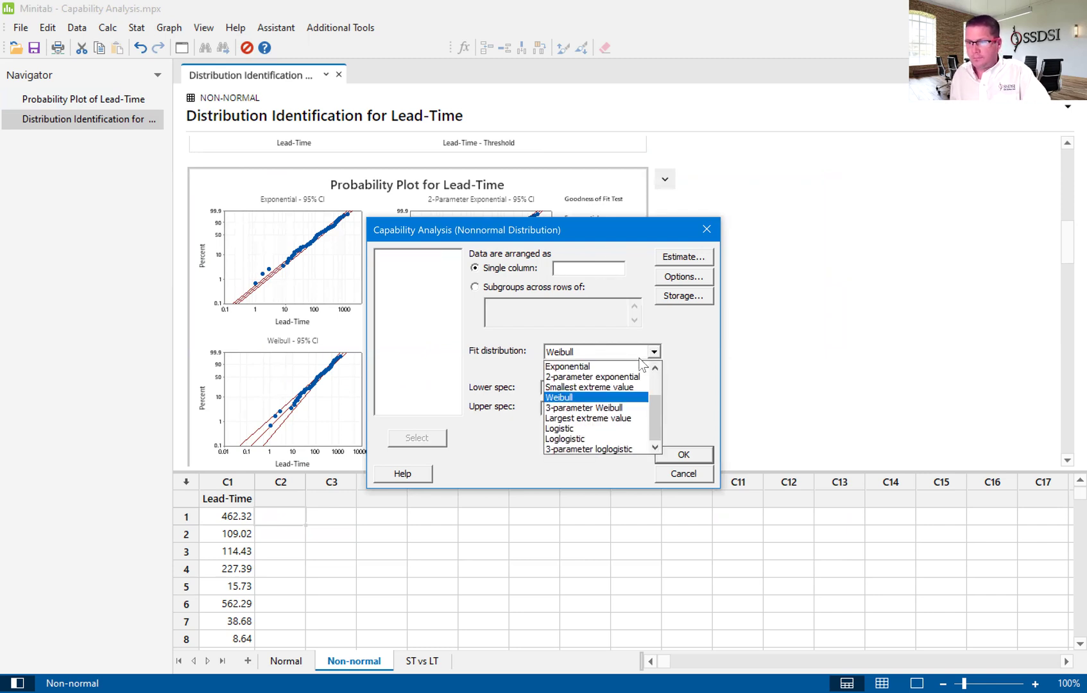
{"action": "left_click", "coordinate": [567, 366]}
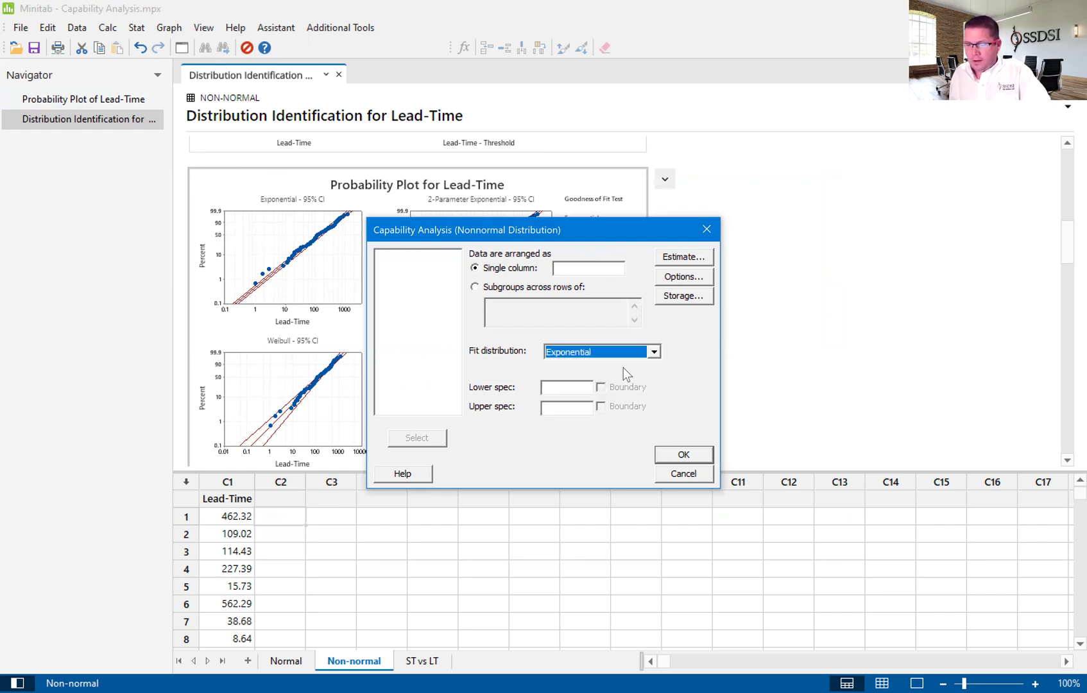
{"action": "left_click", "coordinate": [563, 388]}
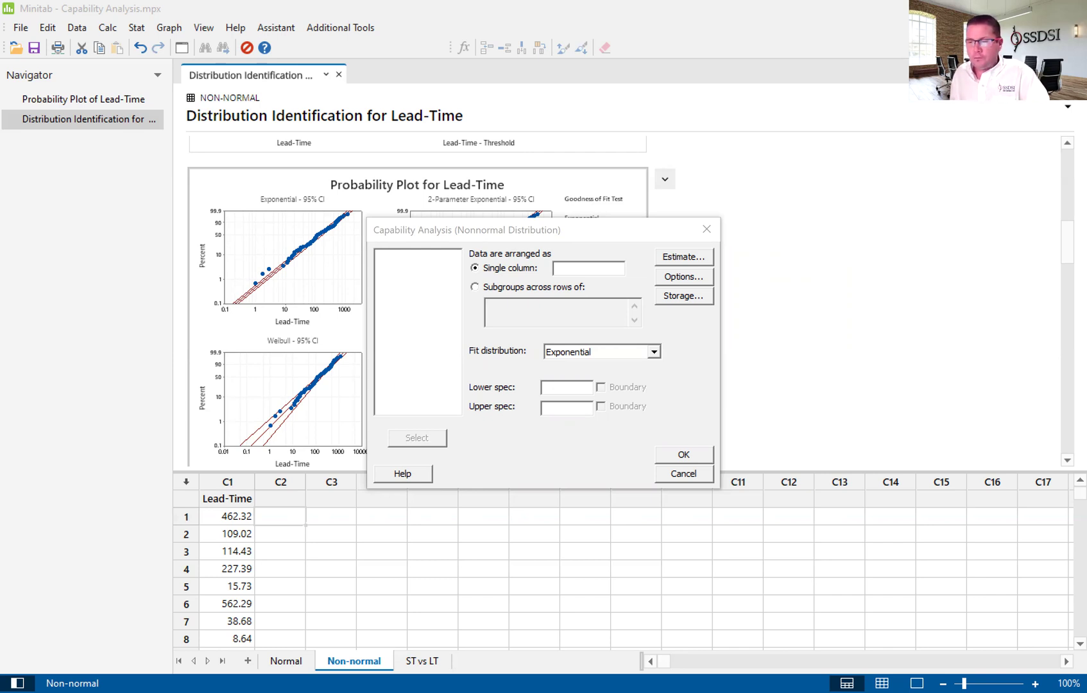
Set lower spec 0 as a boundary, upper spec 300, and Lead-Time as the single column
{"action": "left_click", "coordinate": [553, 383]}
{"action": "type", "text": "0"}
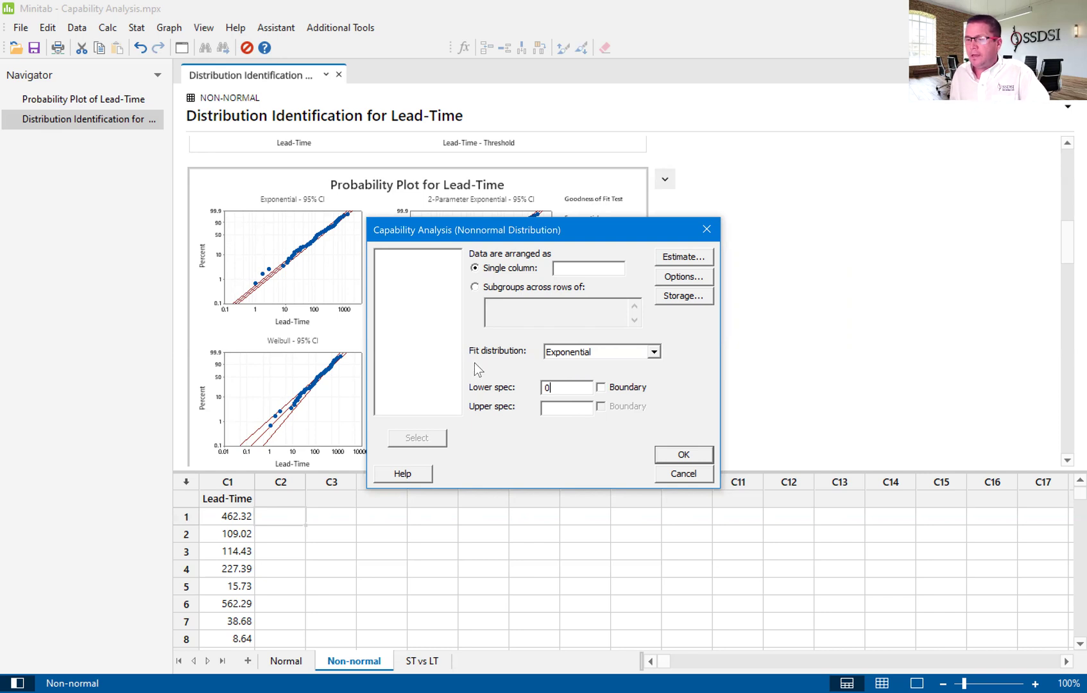
{"action": "left_click", "coordinate": [601, 388]}
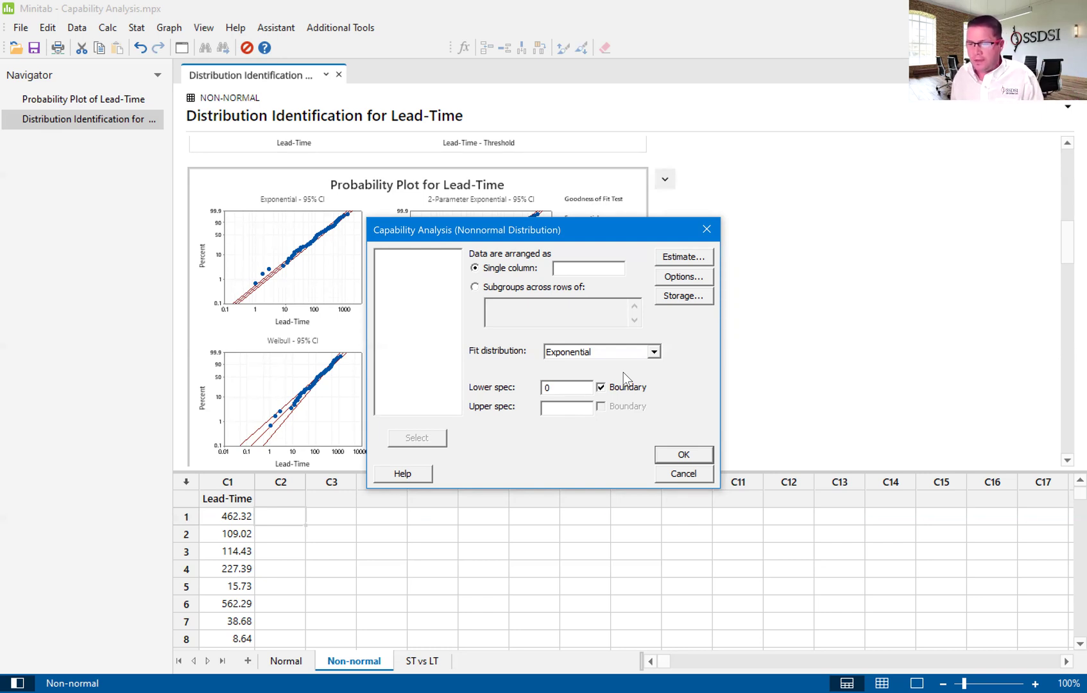
{"action": "left_click", "coordinate": [582, 409]}
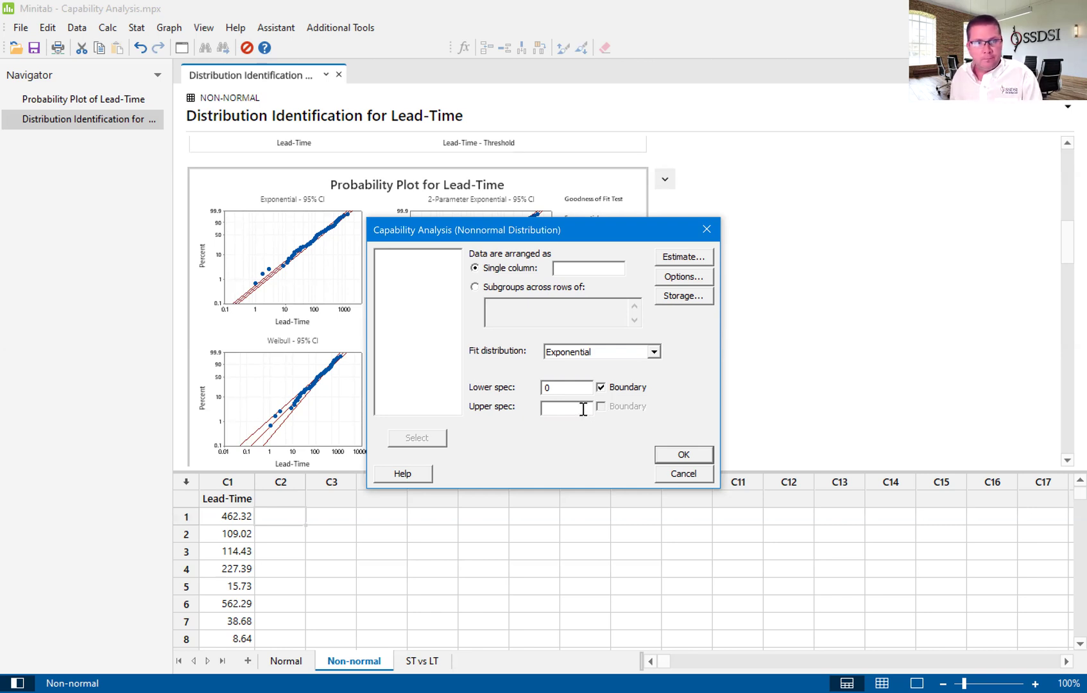
{"action": "type", "text": "300"}
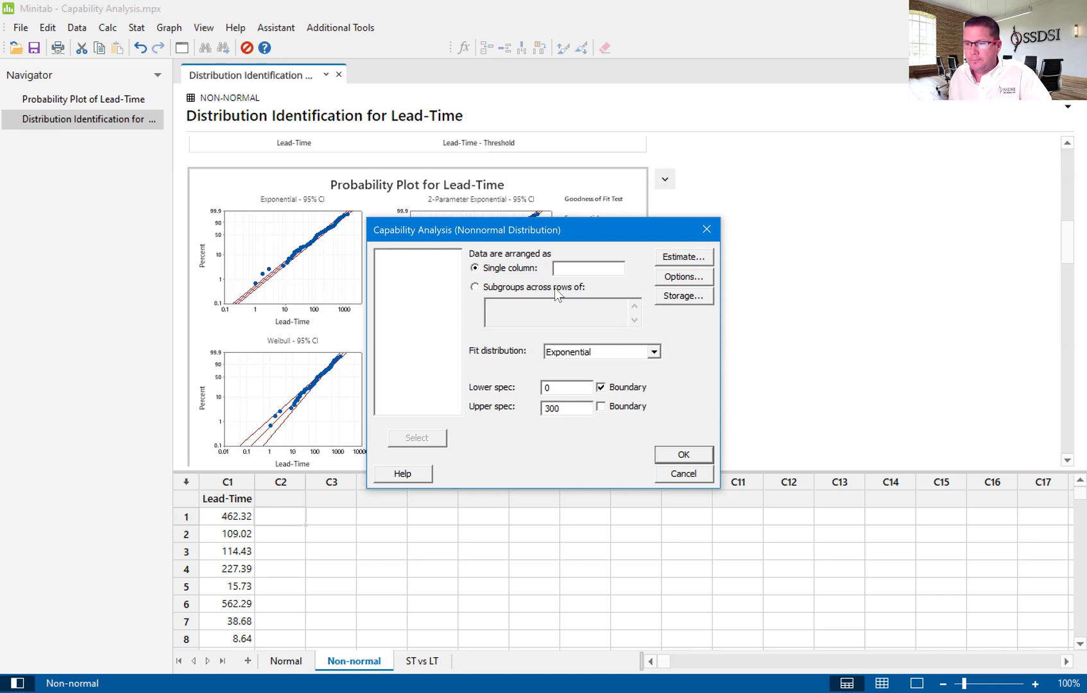
{"action": "left_click", "coordinate": [572, 267]}
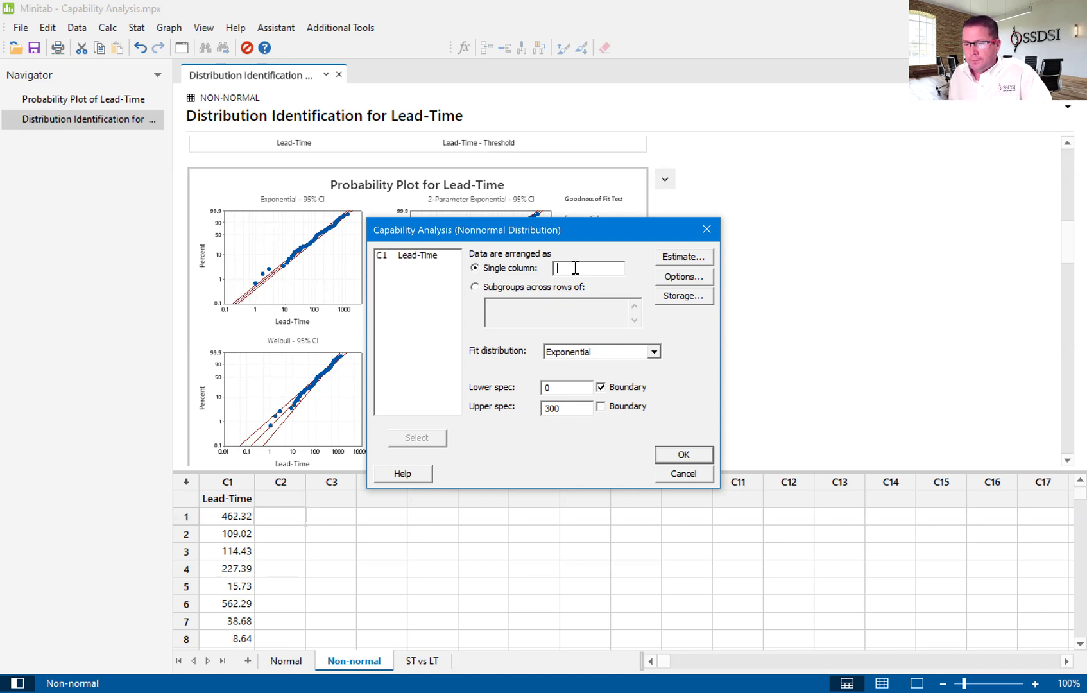
{"action": "double_click", "coordinate": [430, 257]}
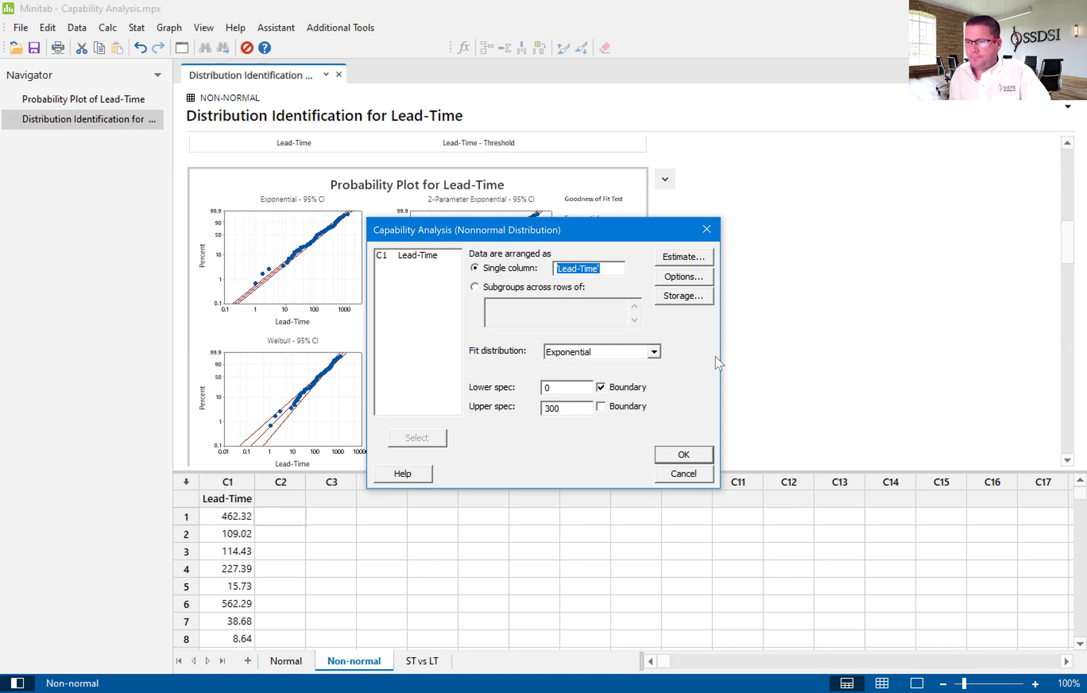
Set the capability target to 240 with results shown as percents
{"action": "left_click", "coordinate": [692, 277]}
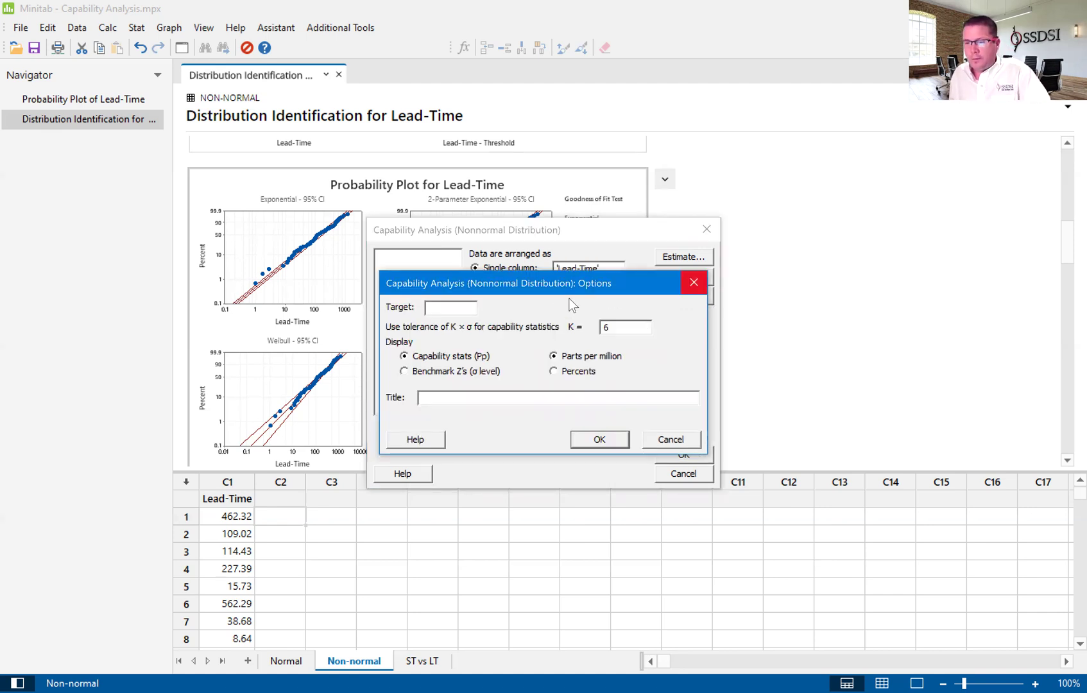
{"action": "type", "text": "240"}
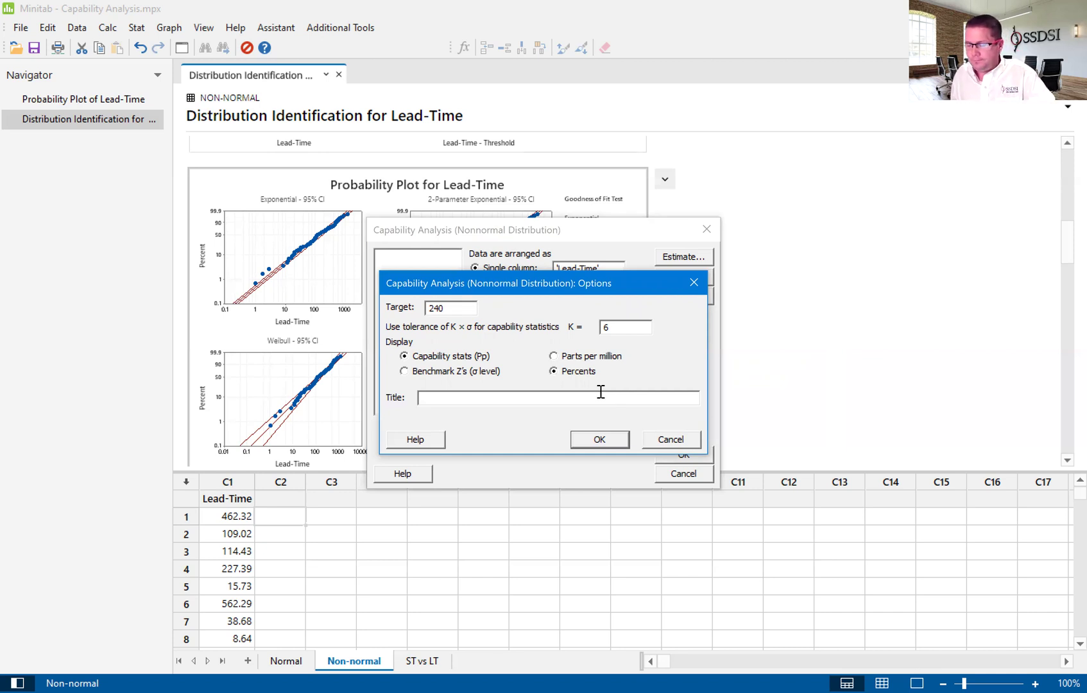
{"action": "left_click", "coordinate": [616, 441]}
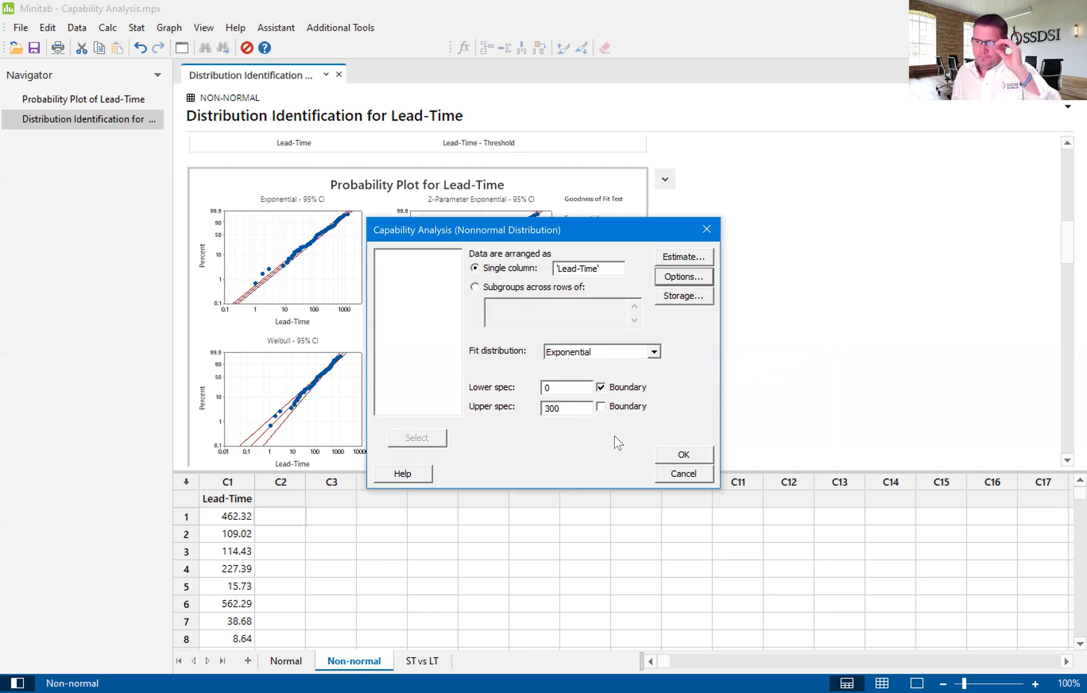
Run the exponential capability analysis and enlarge its report graph (Ppk 0.23, 24.94% above USL)
{"action": "left_click", "coordinate": [695, 456]}
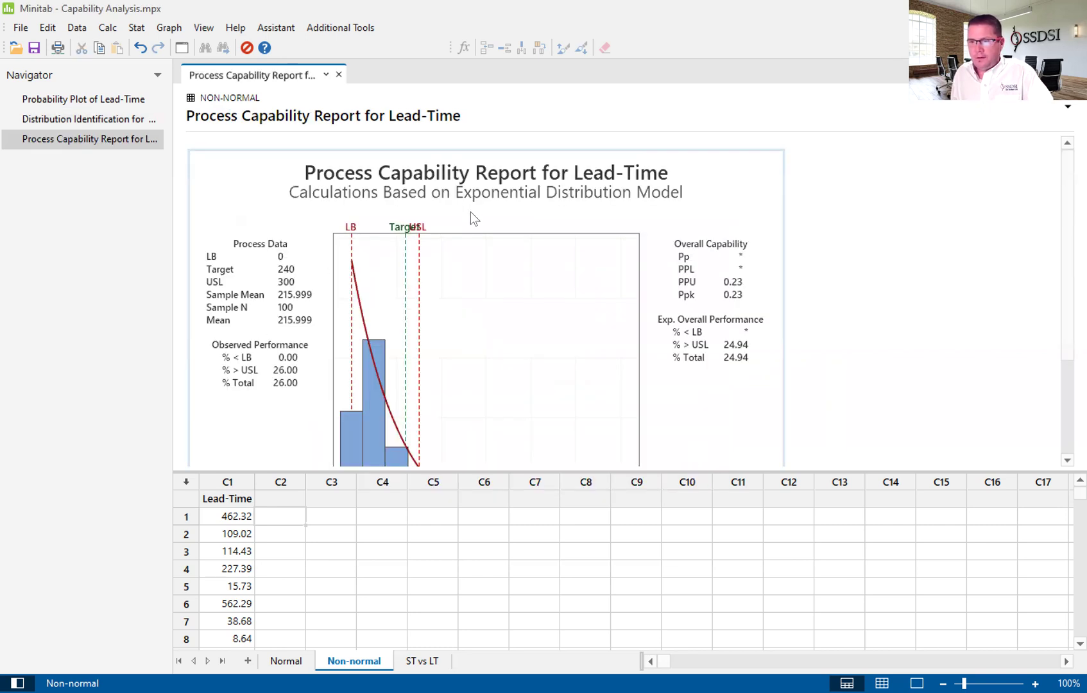
{"action": "double_click", "coordinate": [717, 195]}
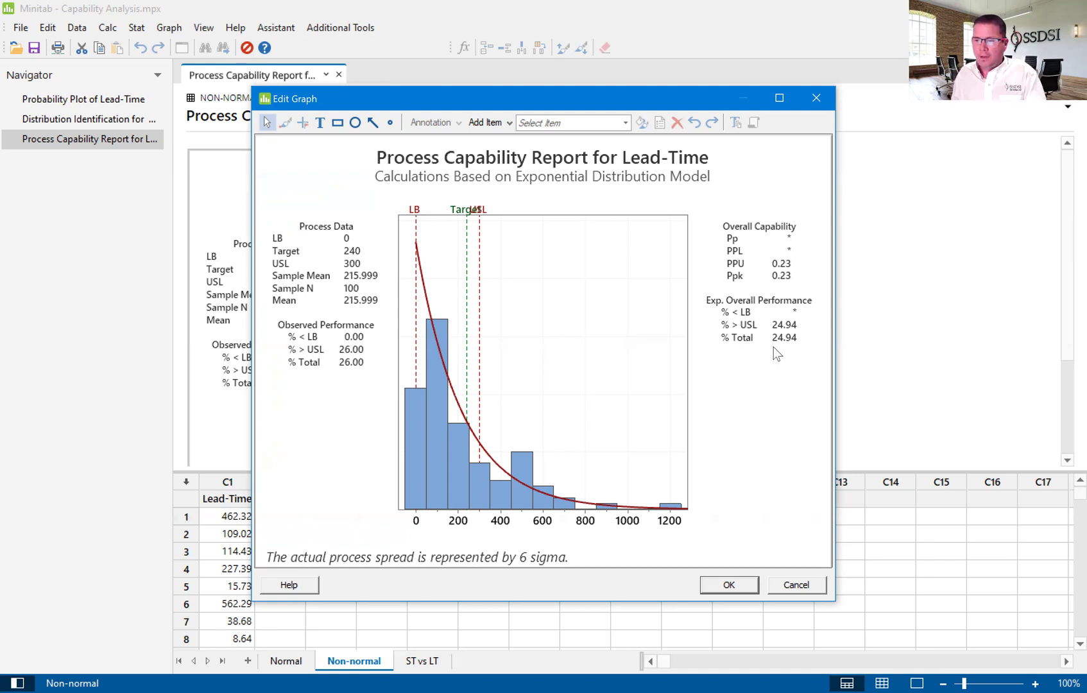
Close the Edit Graph window for the Lead-Time capability report
{"action": "left_click", "coordinate": [744, 586]}
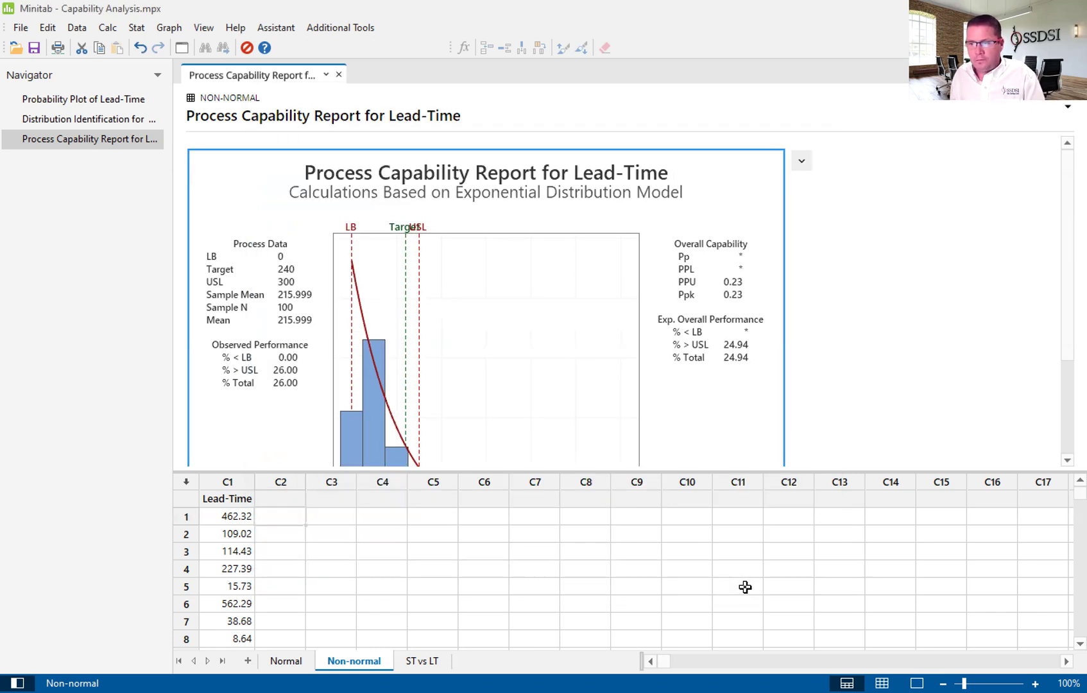